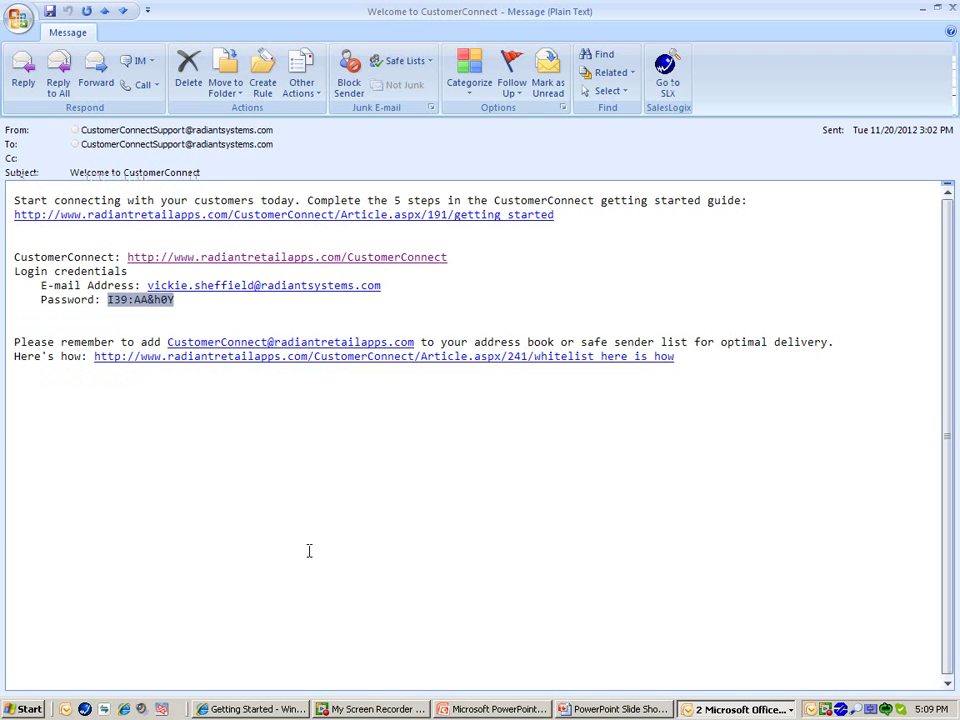
# - Open the CustomerConnect Log In page in Internet Explorer from the welcome email's link
pyautogui.click(316, 550)
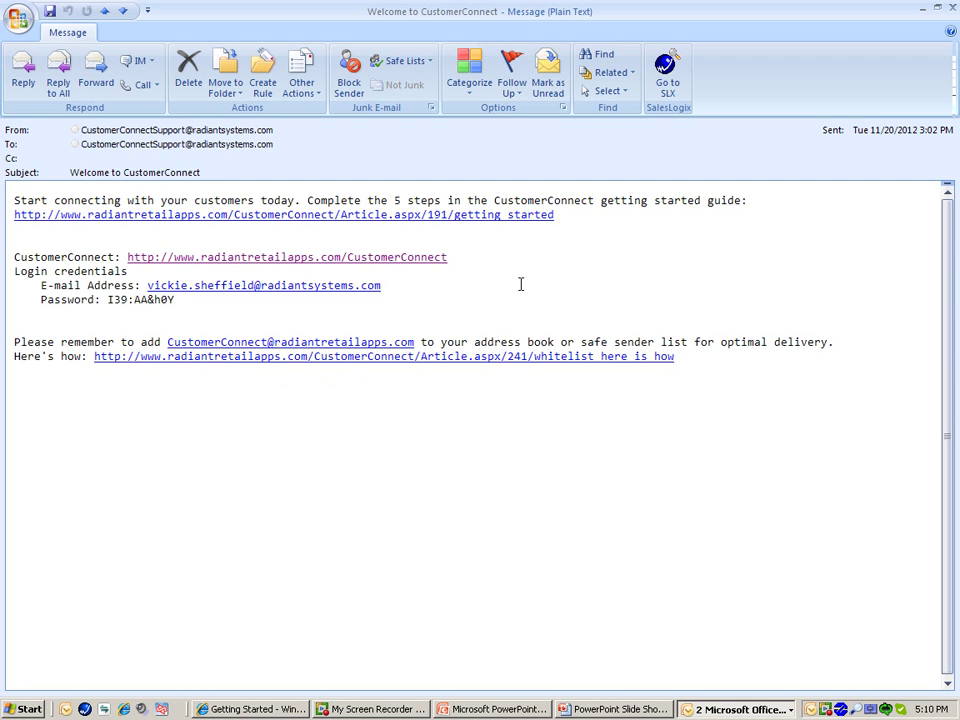
pyautogui.click(421, 258)
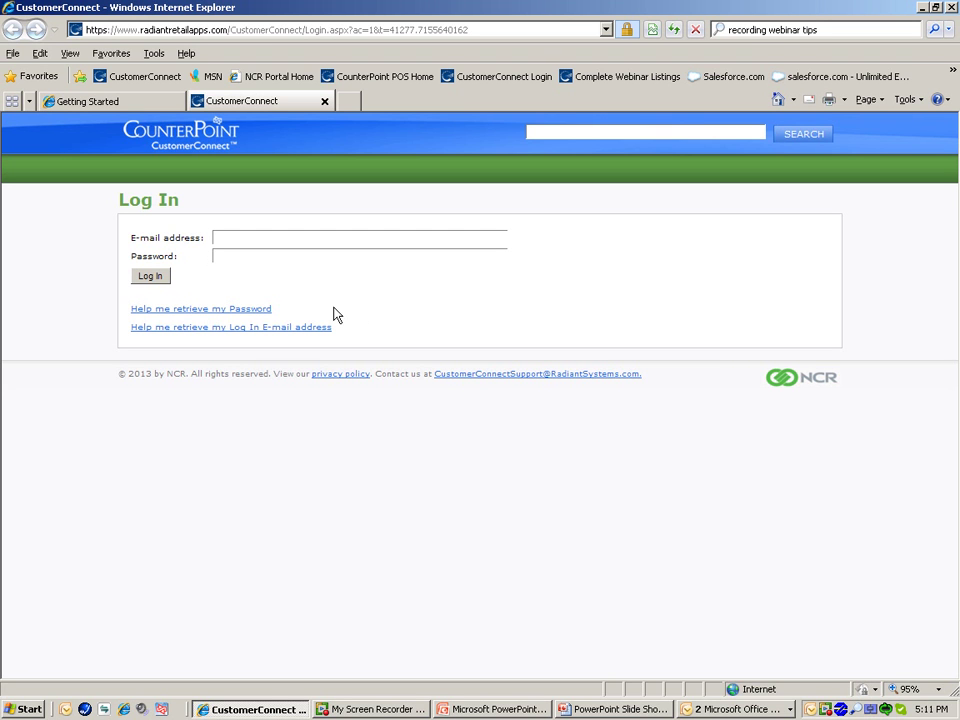
# - Check the password recovery help, then open the forgotten log-in e-mail address help article
pyautogui.click(247, 311)
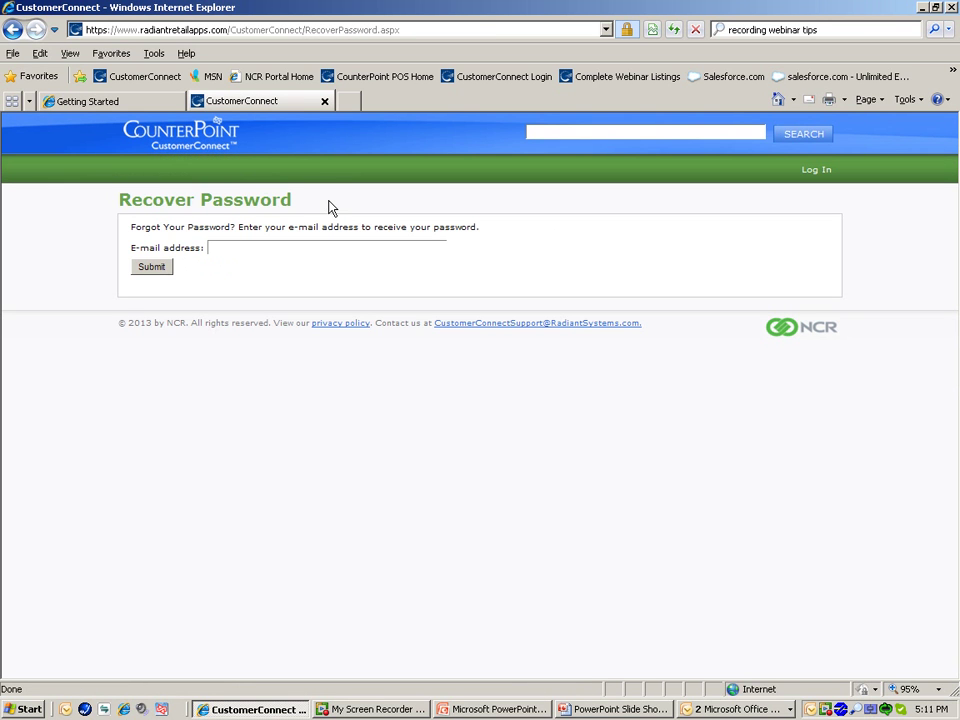
pyautogui.click(470, 77)
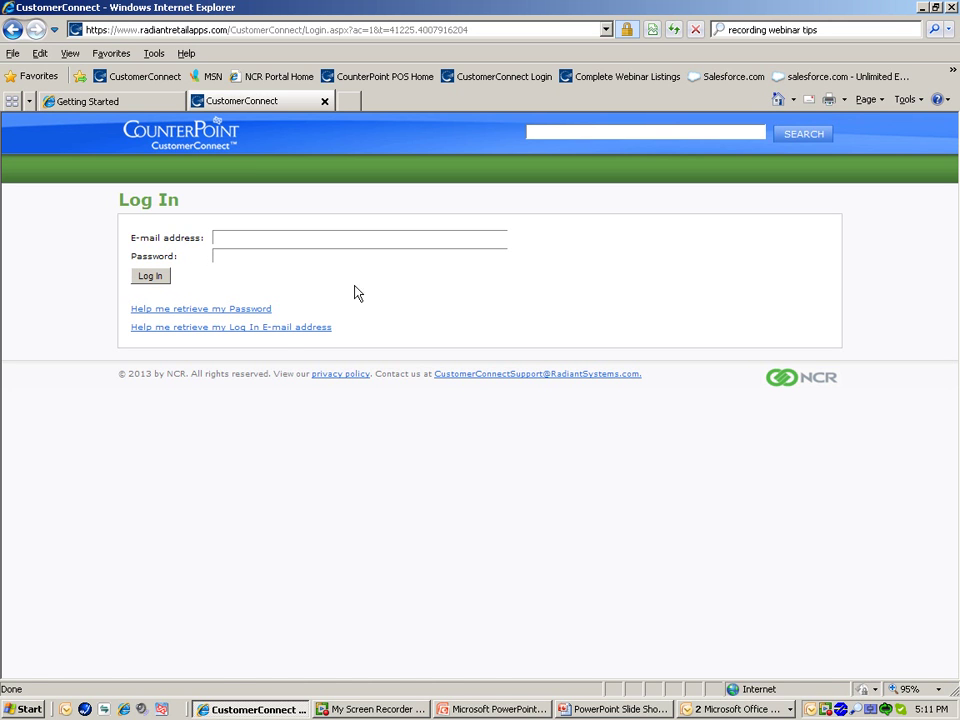
pyautogui.click(289, 334)
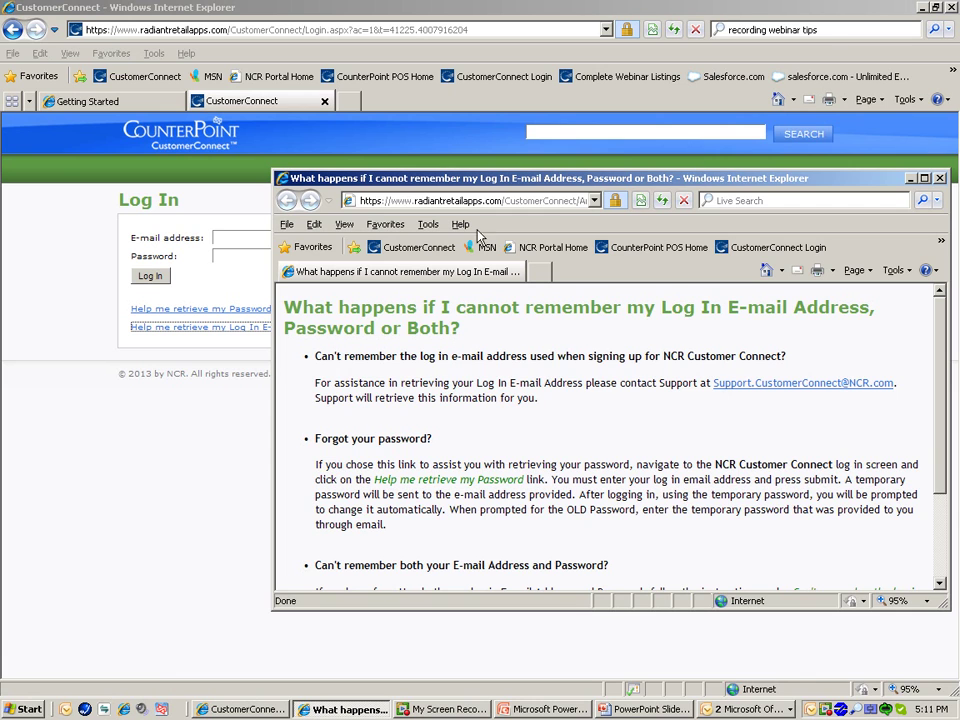
# - Switch back to the Welcome to CustomerConnect email in Outlook
pyautogui.hotkey('alt', 'Tab')
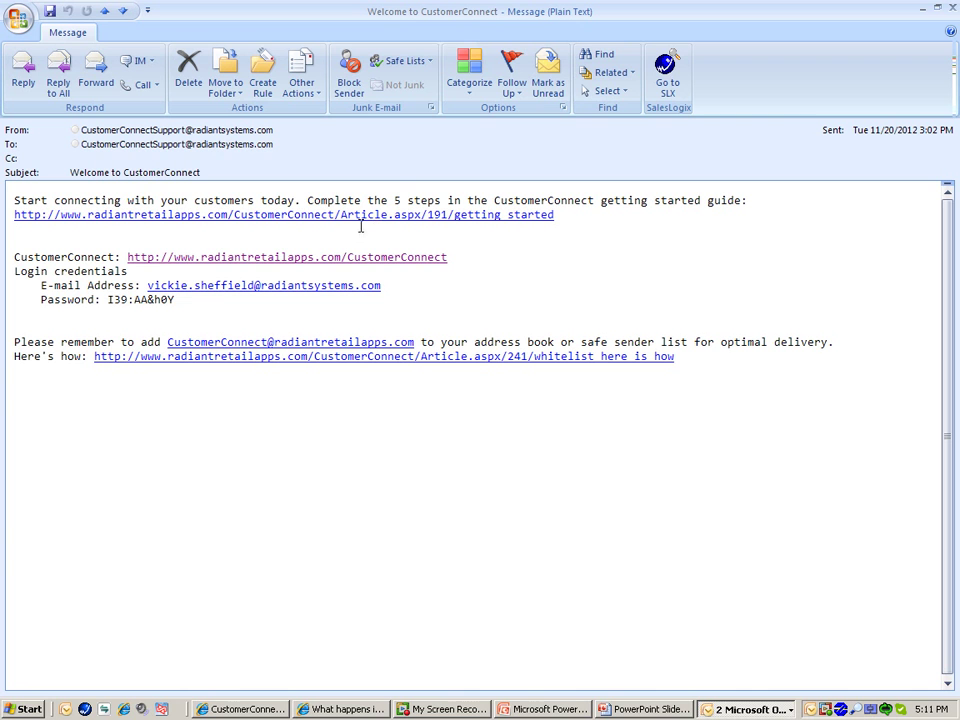
# - Copy the login e-mail address from the email into the form's E-mail address field
pyautogui.moveTo(407, 283)
pyautogui.mouseDown()
pyautogui.moveTo(315, 271)
pyautogui.moveTo(148, 286)
pyautogui.mouseUp()
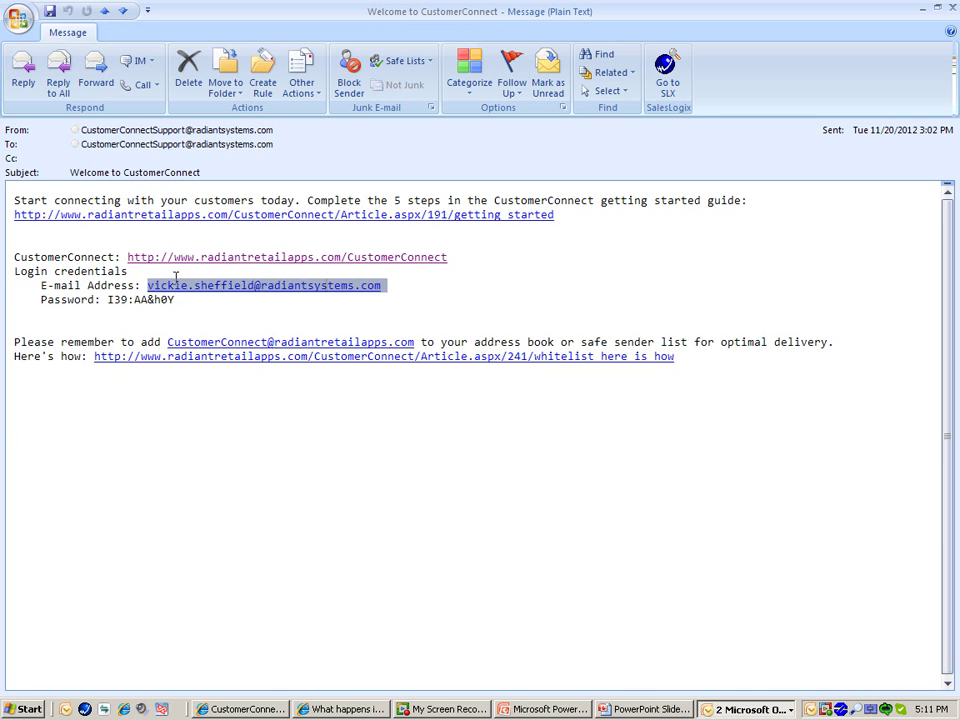
pyautogui.rightClick(166, 286)
pyautogui.click(199, 297)
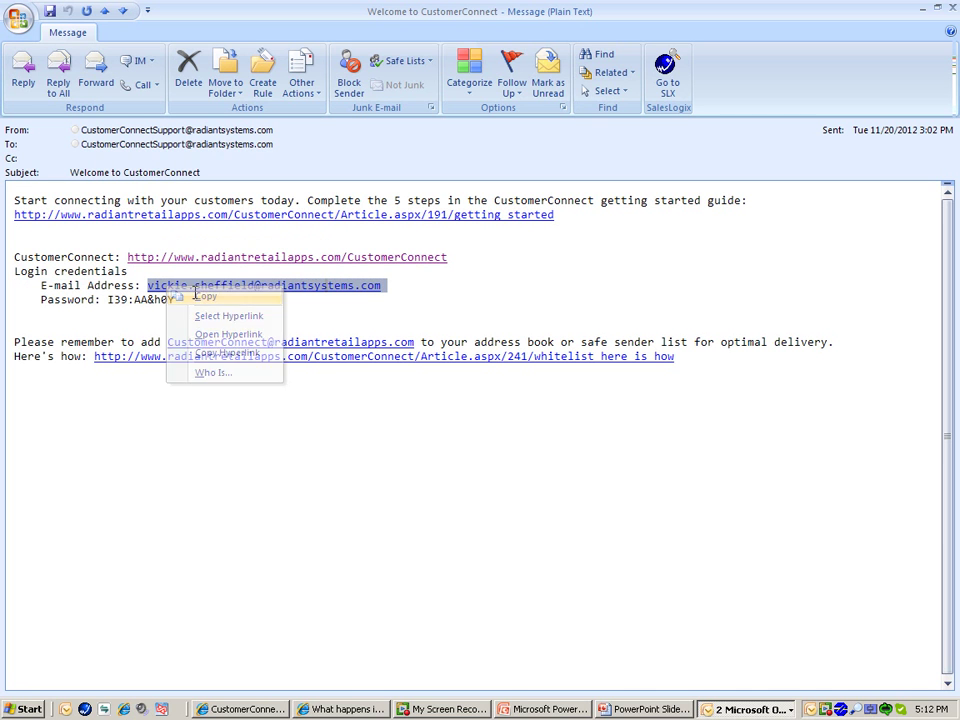
pyautogui.hotkey('alt', 'Tab')
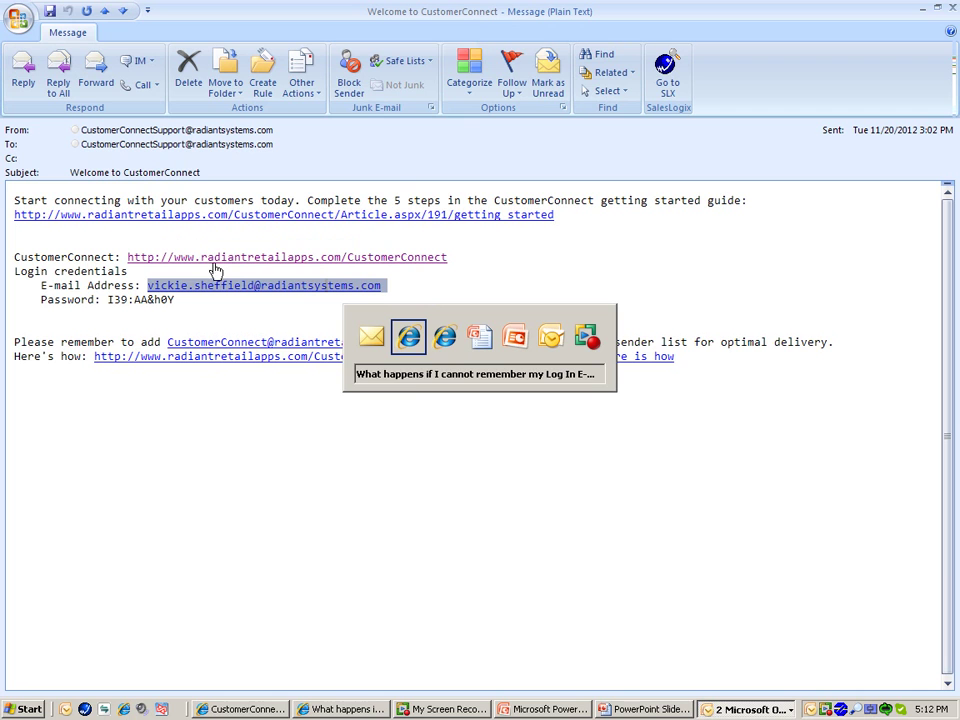
pyautogui.hotkey('alt', 'Tab')
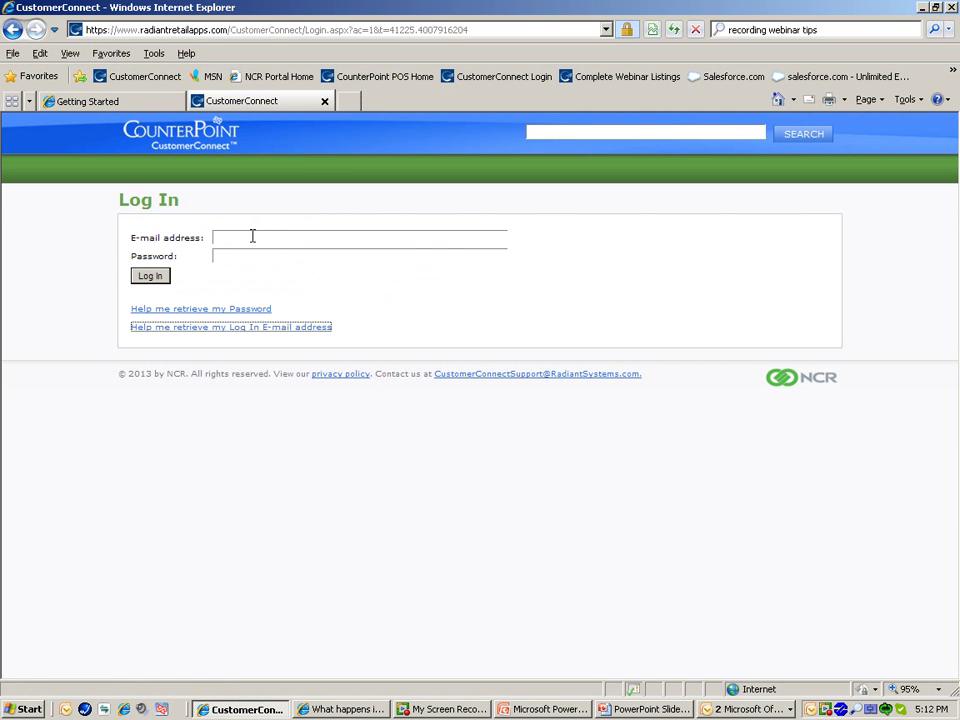
pyautogui.click(256, 237)
pyautogui.hotkey('ctrl', 'v')
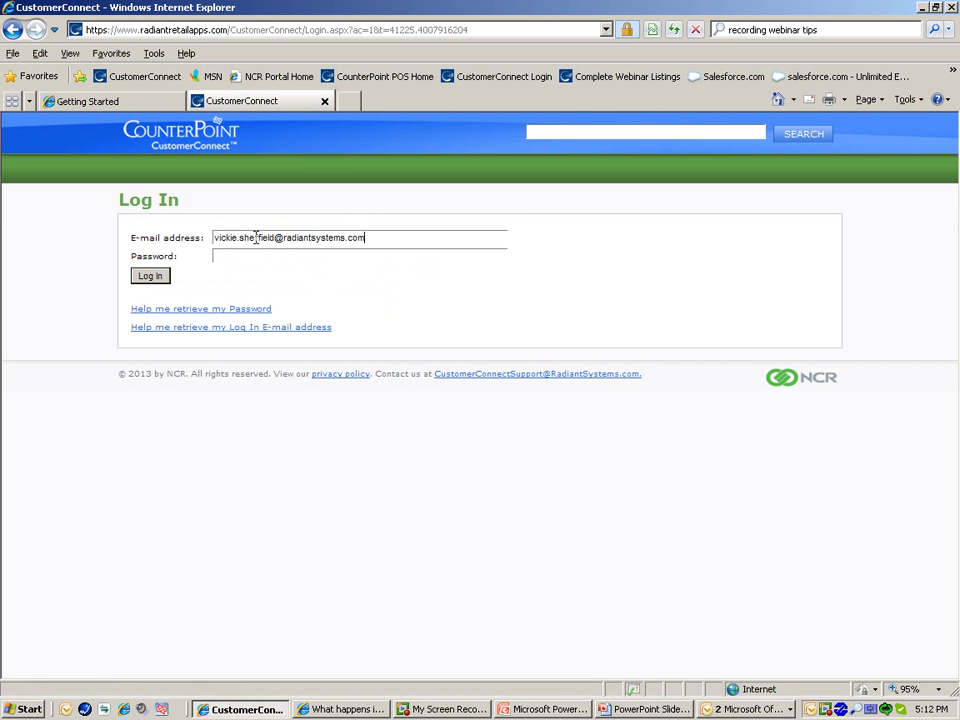
# - Copy the account password from the email into the form's Password field
pyautogui.hotkey('alt', 'Tab')
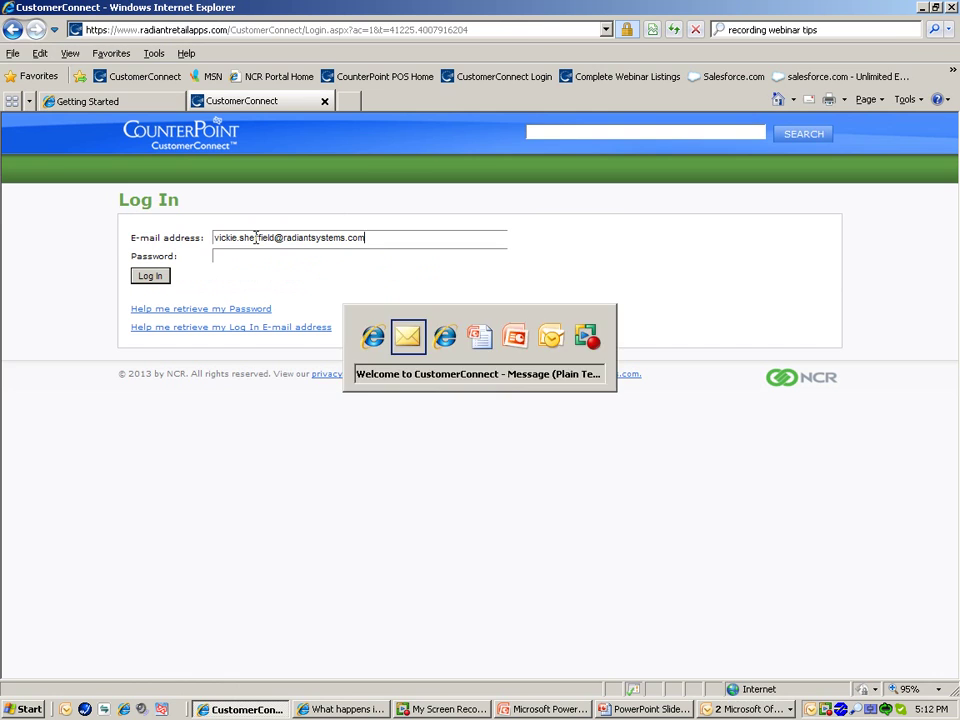
pyautogui.moveTo(180, 299); pyautogui.dragTo(108, 299)
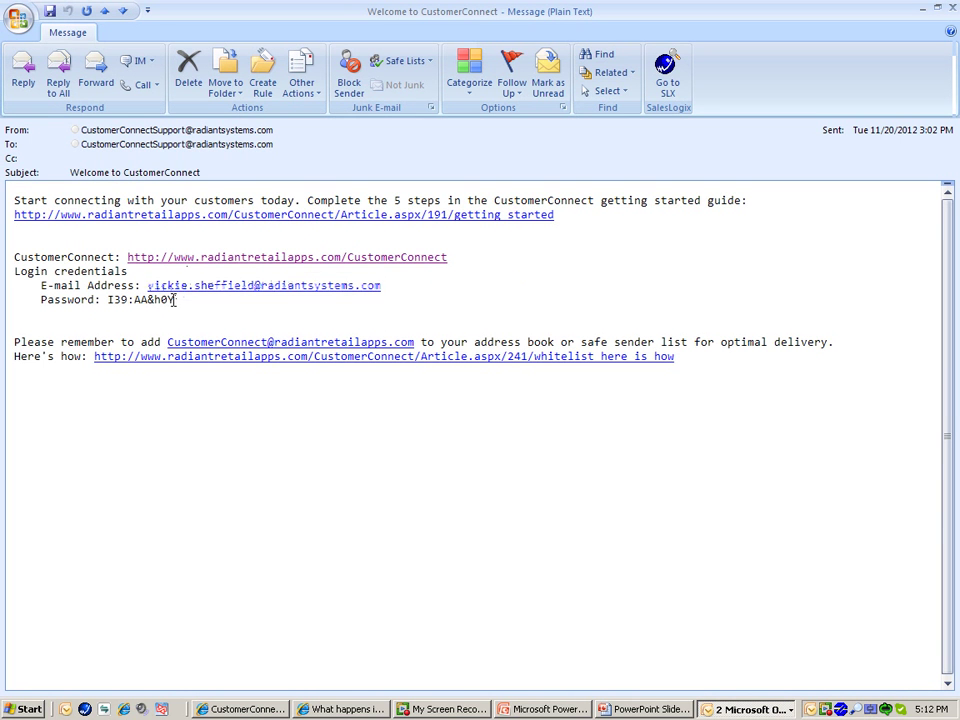
pyautogui.rightClick(119, 301)
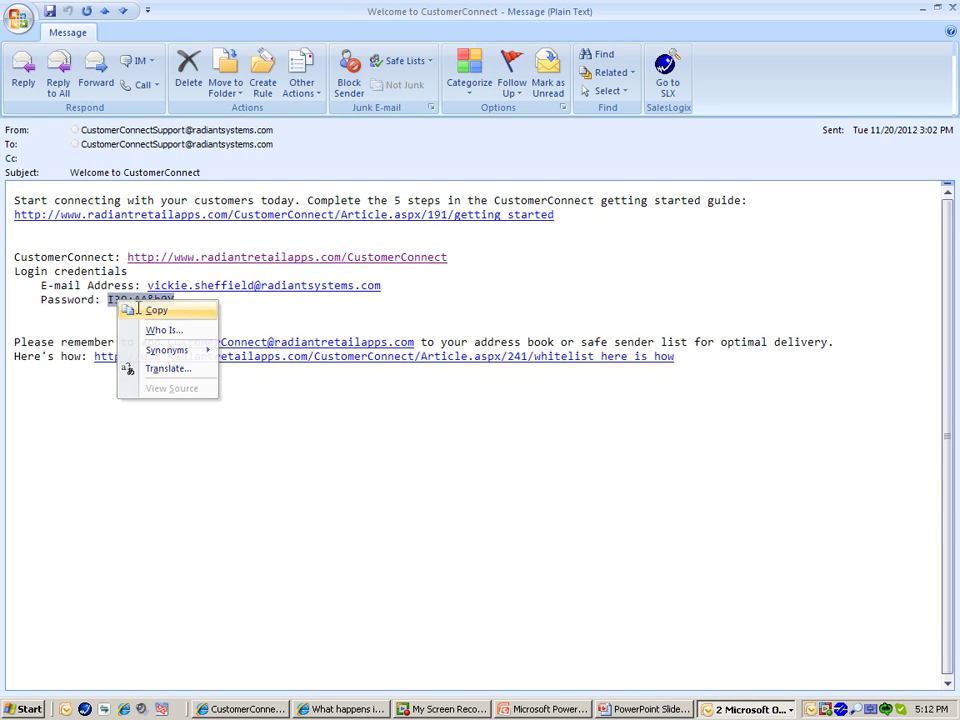
pyautogui.click(140, 311)
pyautogui.hotkey('alt', 'Tab')
pyautogui.click(230, 257)
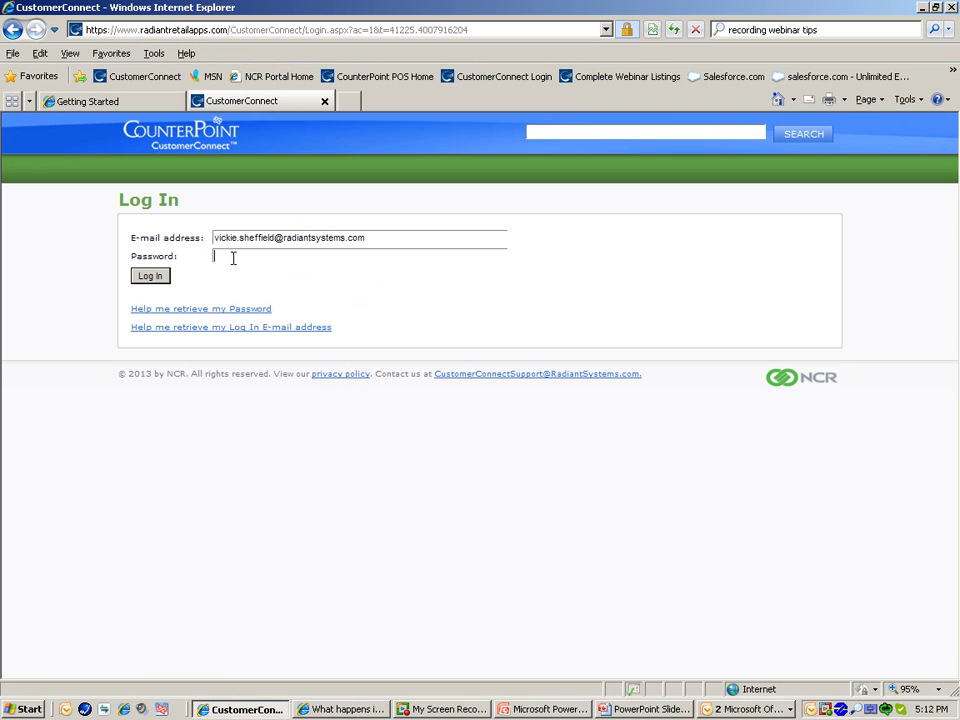
pyautogui.hotkey('ctrl', 'v')
# - Switch to the Getting Started tab showing the five-step welcome guide
pyautogui.click(115, 104)
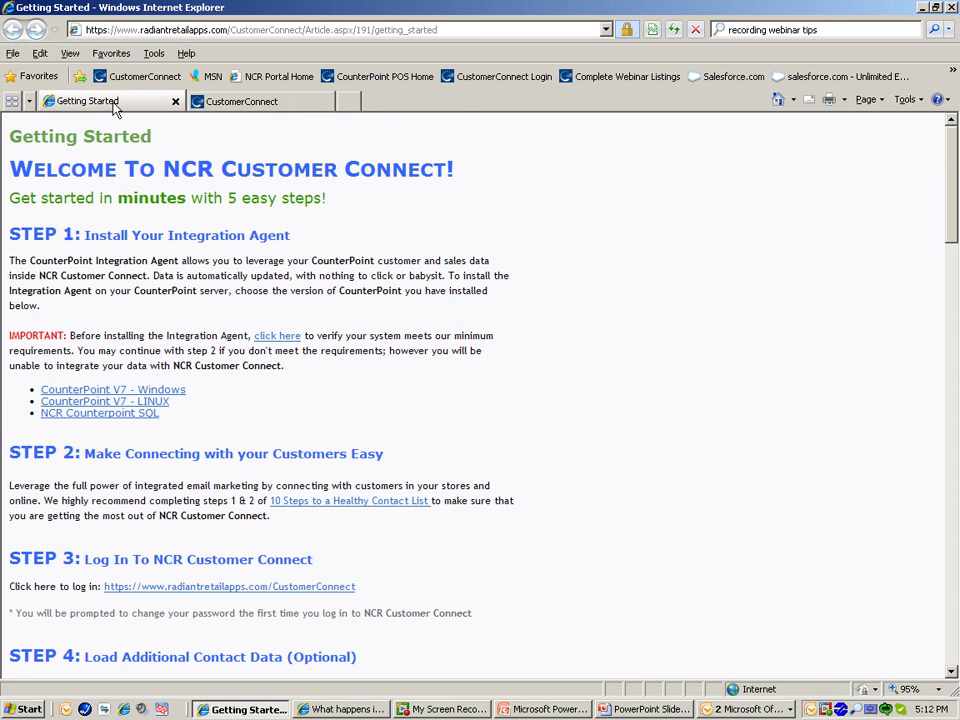